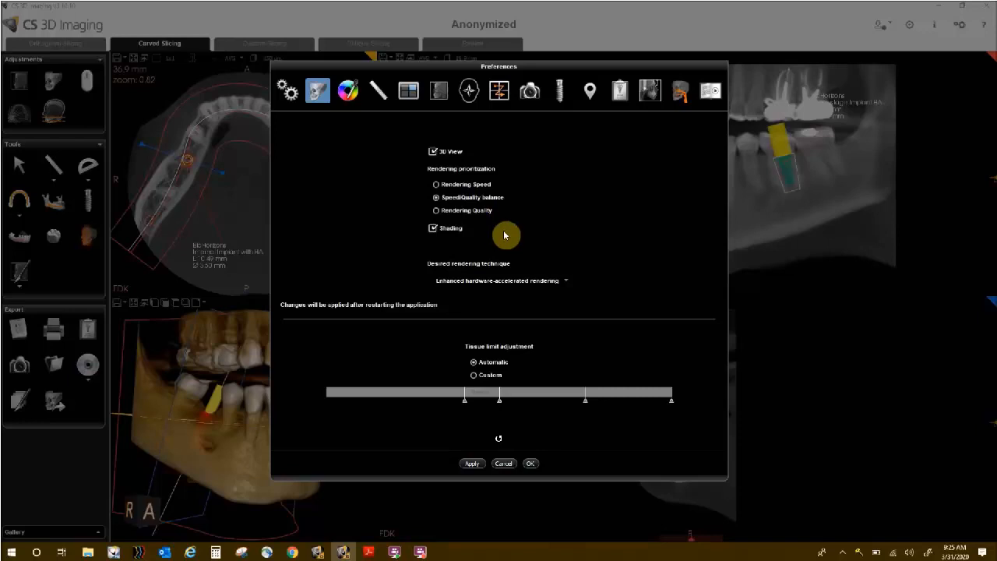
- Examine the 3D view preferences, including the desired rendering technique choices, and the view and annotation colors
{"action": "left_click", "coordinate": [427, 233]}
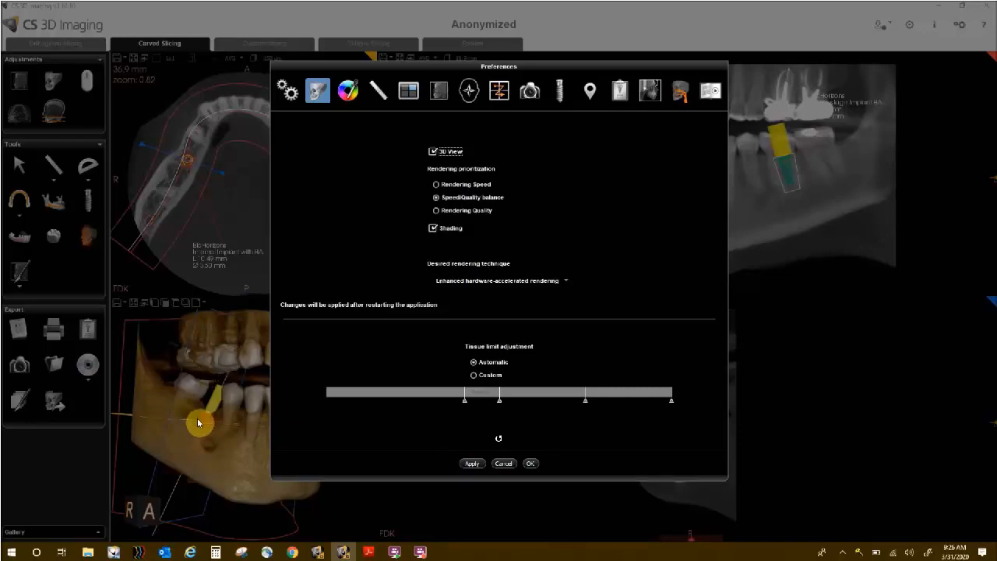
{"action": "left_click", "coordinate": [566, 282]}
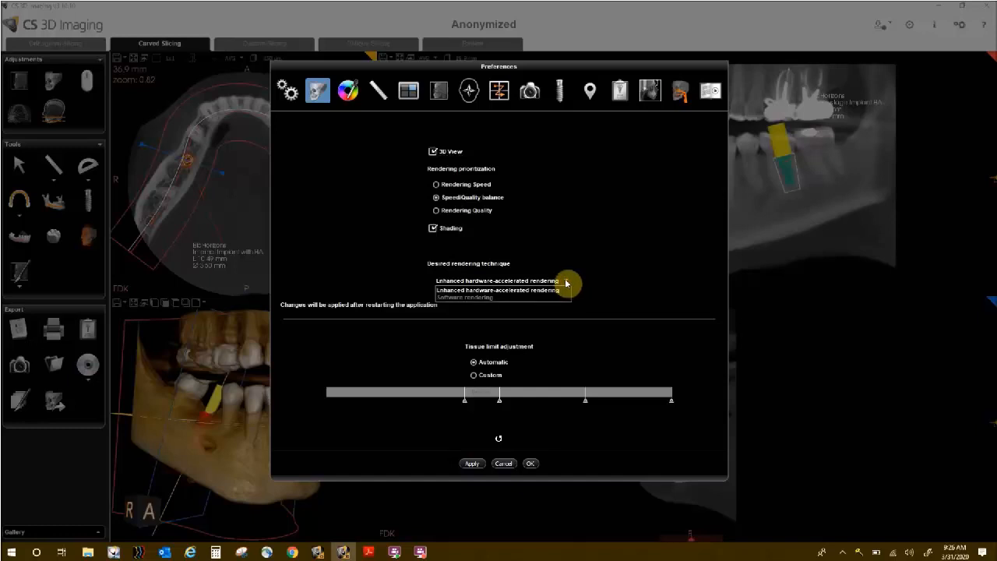
{"action": "left_click", "coordinate": [566, 283]}
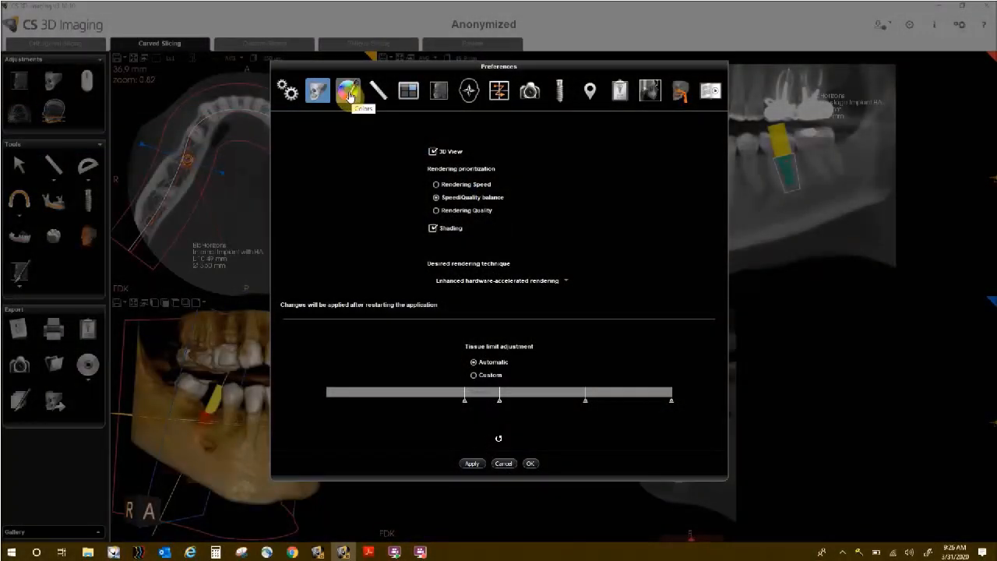
{"action": "left_click", "coordinate": [349, 94]}
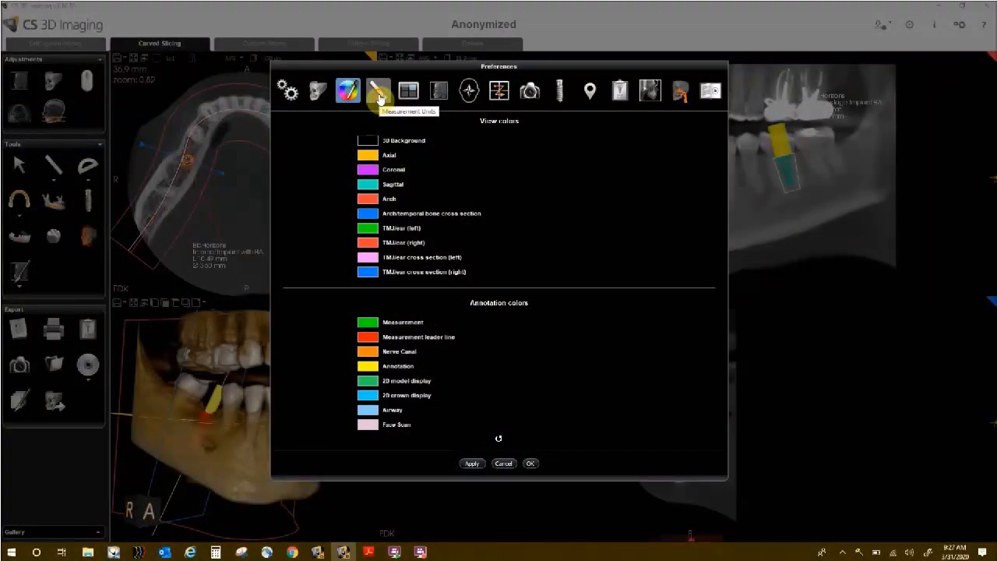
- Try a smaller measurement font size in the measurement unit preferences and restore it to 12 pt
{"action": "left_click", "coordinate": [379, 93]}
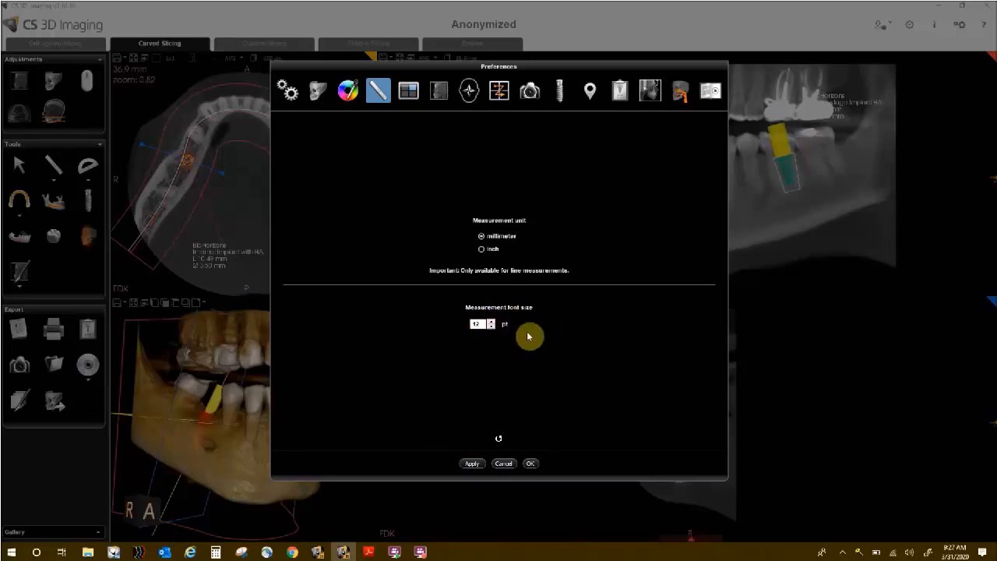
{"action": "left_click", "coordinate": [490, 328]}
{"action": "left_click", "coordinate": [491, 328]}
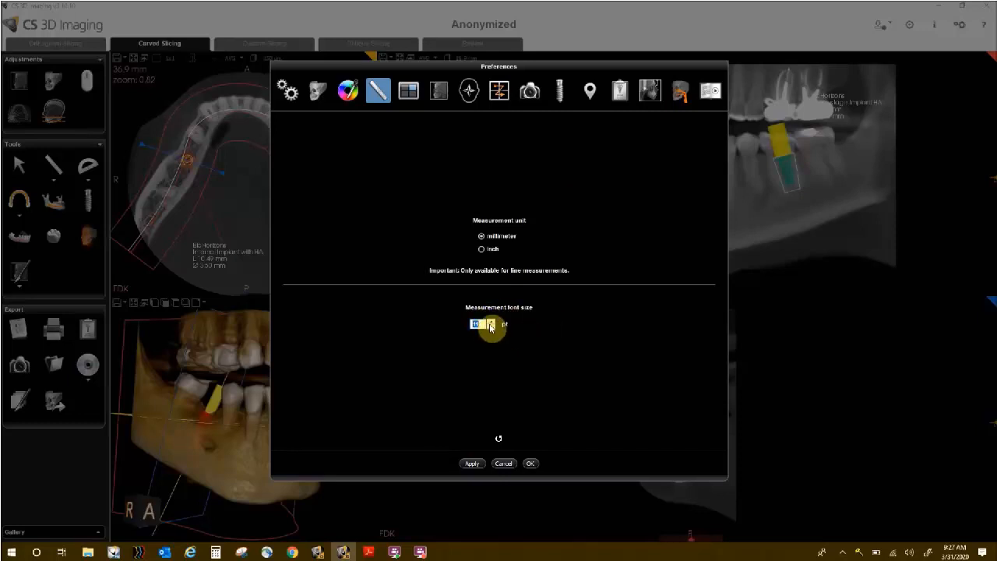
{"action": "left_click", "coordinate": [490, 321]}
{"action": "left_click", "coordinate": [490, 321]}
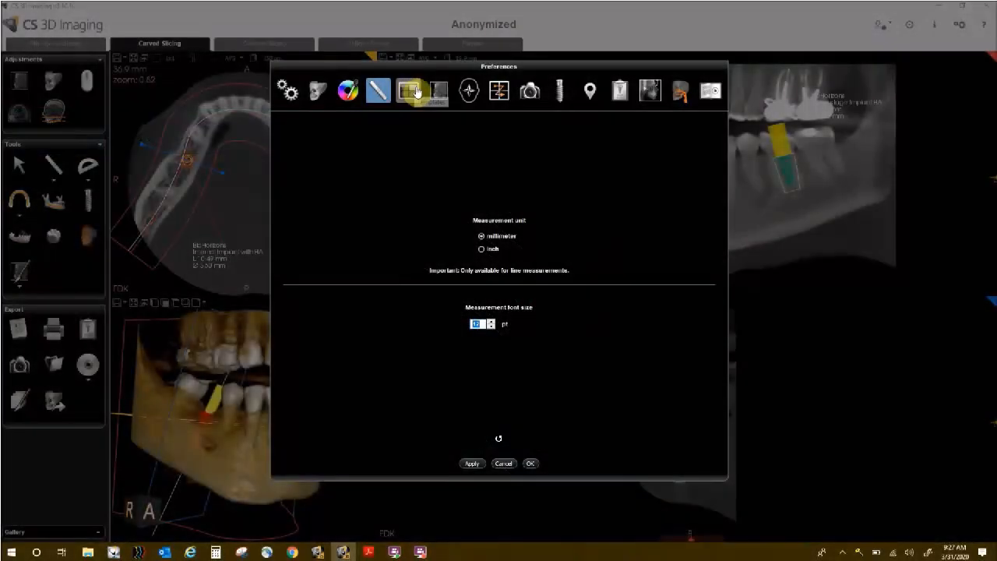
- Review the print template and orthogonal layout preferences, including the choices for the Review default column count
{"action": "left_click", "coordinate": [417, 92]}
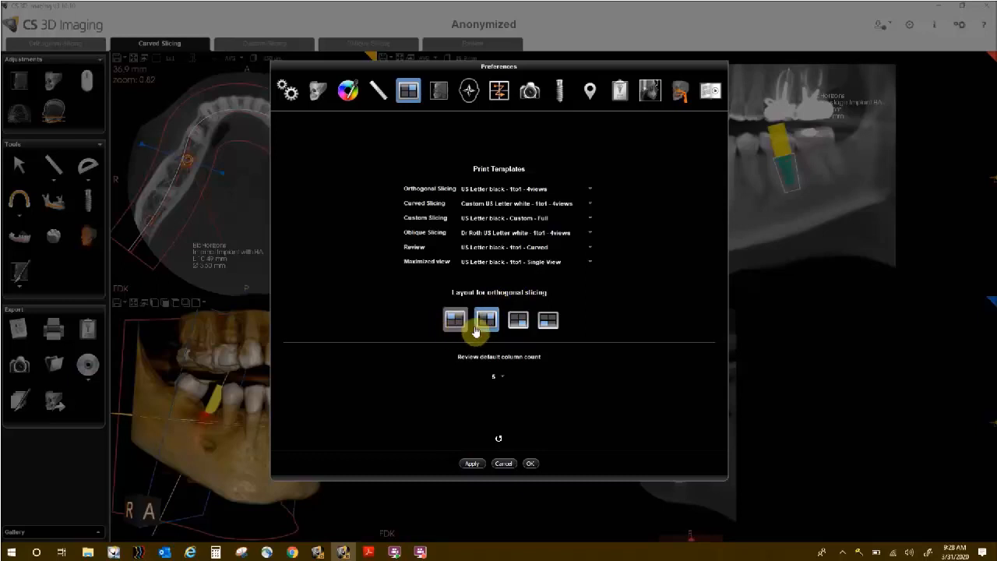
{"action": "left_click", "coordinate": [502, 378]}
{"action": "left_click", "coordinate": [502, 377]}
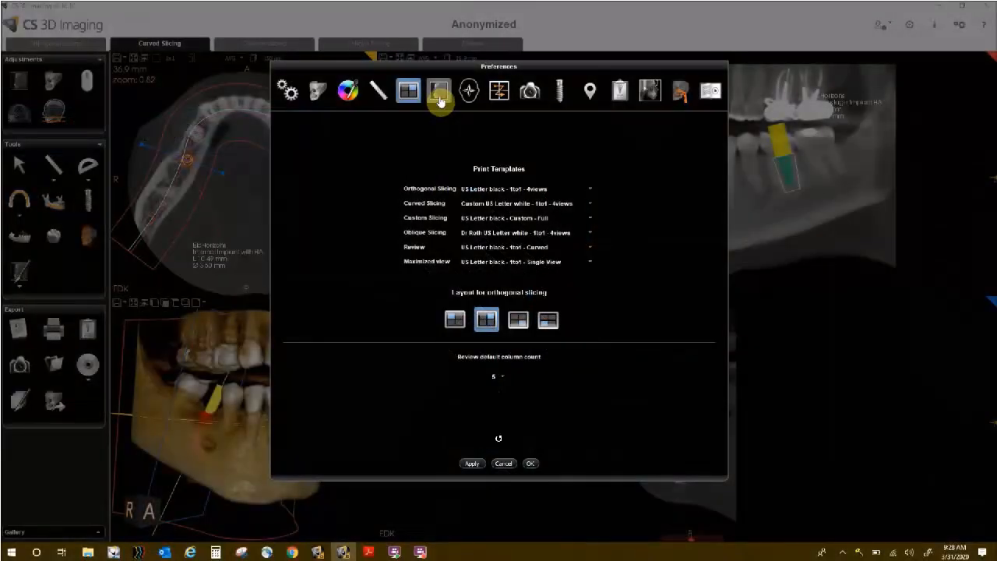
- Set the default thickness for the panoramic view to Native resolution, checking the slice spacing and other-view thickness choices
{"action": "left_click", "coordinate": [440, 95]}
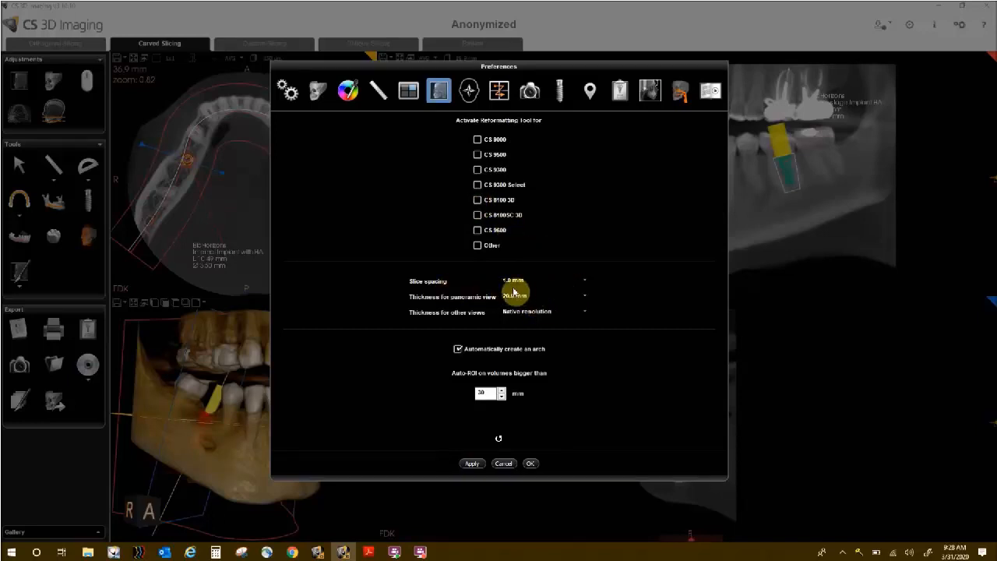
{"action": "left_click", "coordinate": [586, 282]}
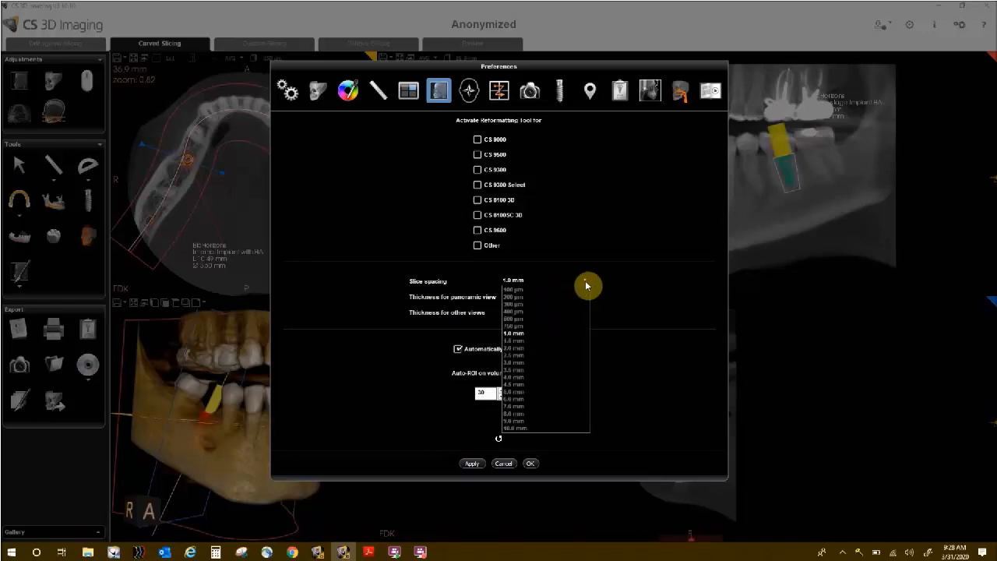
{"action": "left_click", "coordinate": [586, 285]}
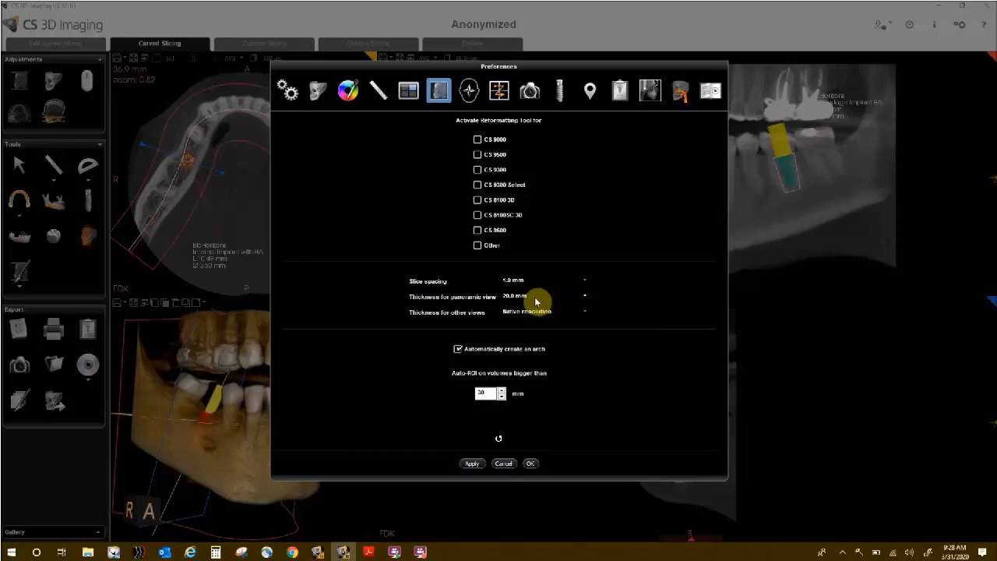
{"action": "left_click", "coordinate": [587, 299]}
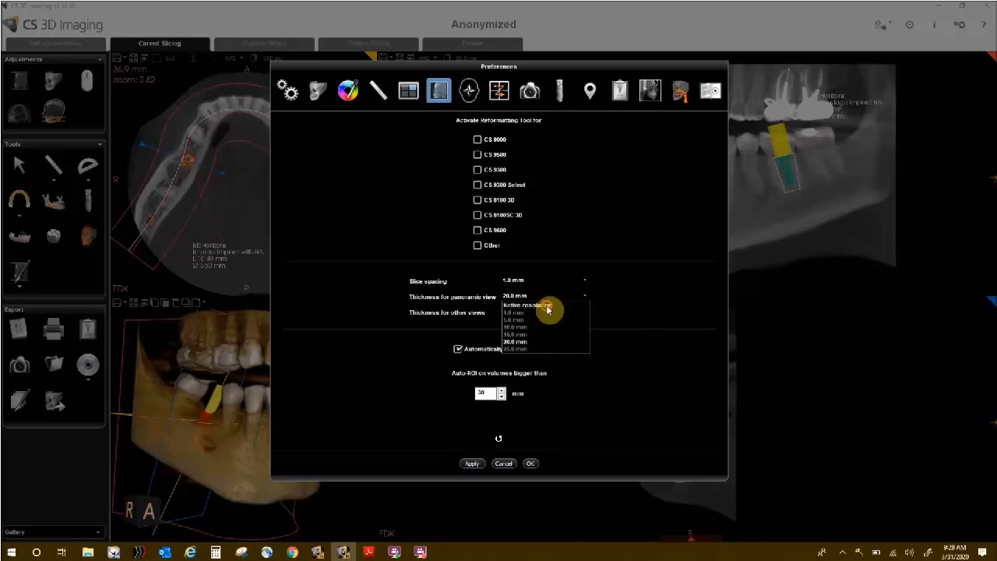
{"action": "left_click", "coordinate": [550, 306]}
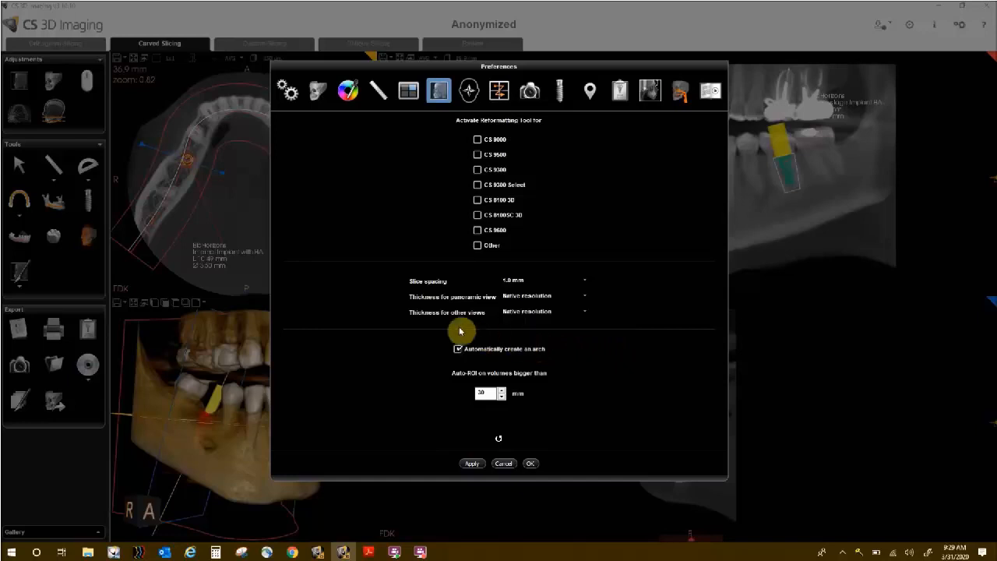
{"action": "left_click", "coordinate": [569, 313]}
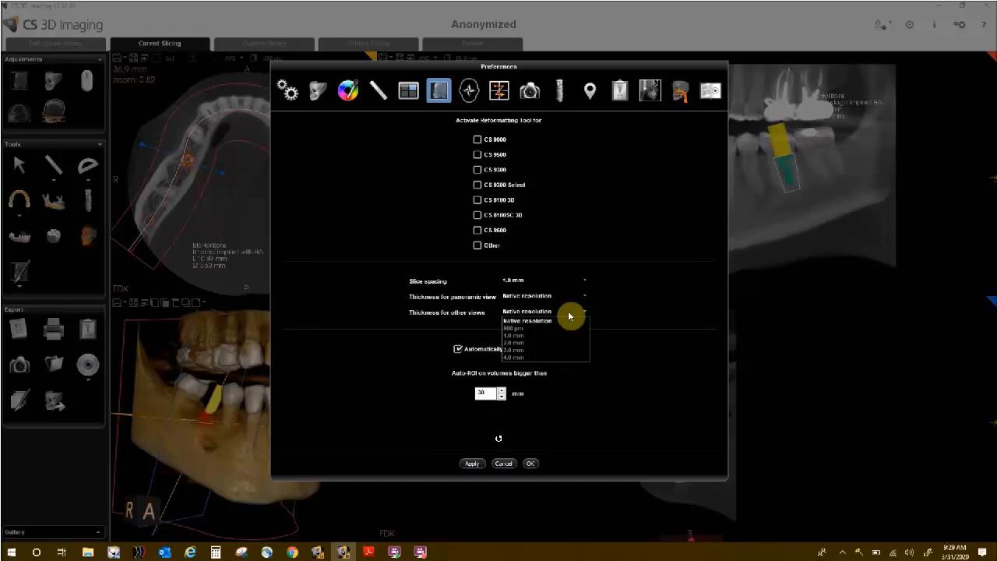
{"action": "left_click", "coordinate": [570, 316]}
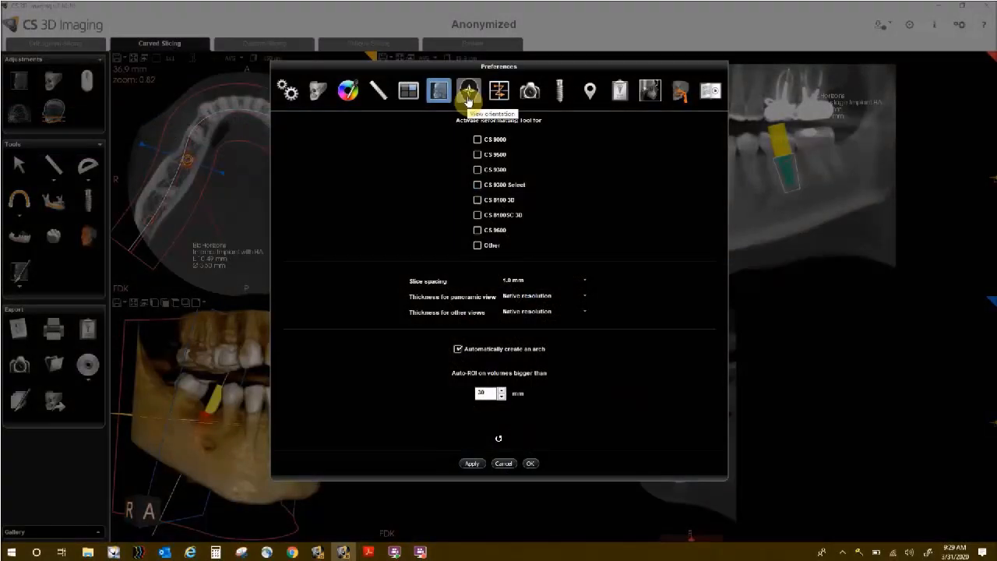
- Review the view orientation and split view order preferences, and enable saving a copy of screenshots in the specified folder
{"action": "left_click", "coordinate": [468, 95]}
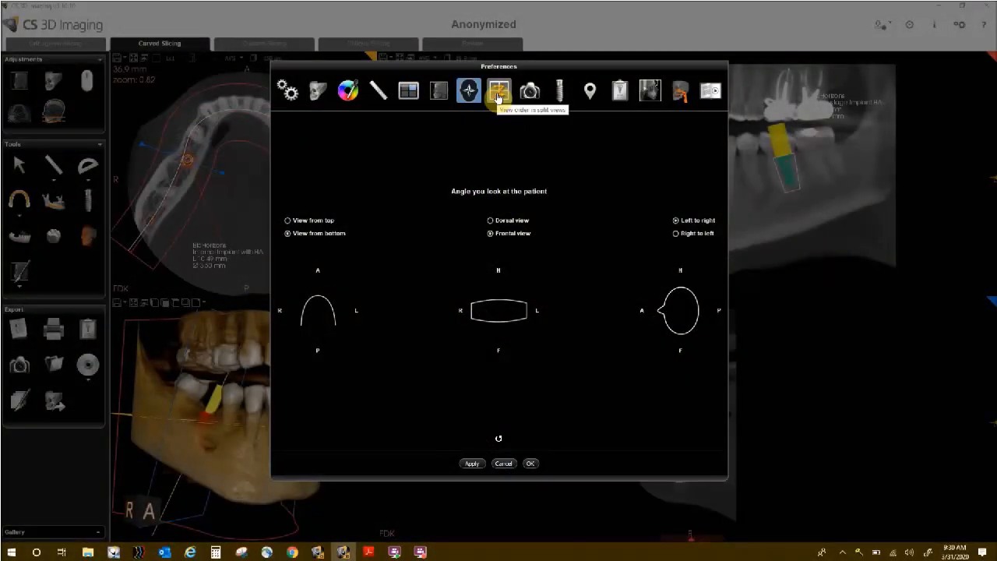
{"action": "left_click", "coordinate": [498, 95]}
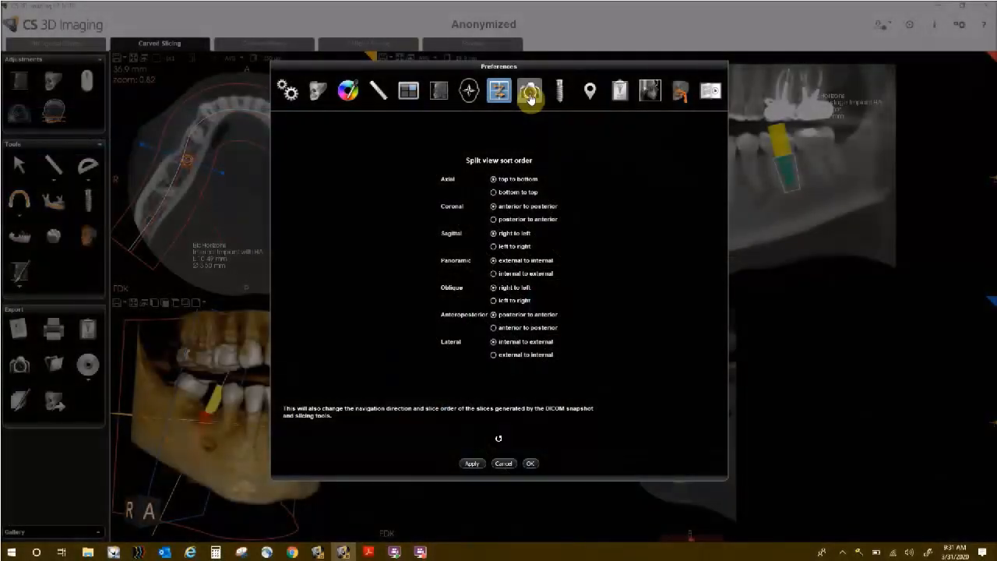
{"action": "left_click", "coordinate": [530, 93]}
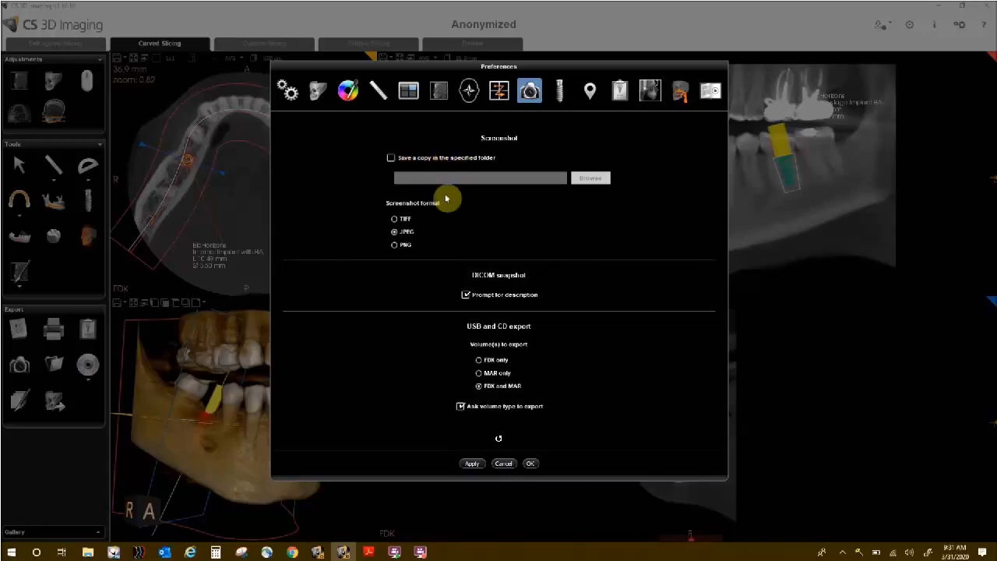
{"action": "left_click", "coordinate": [391, 158]}
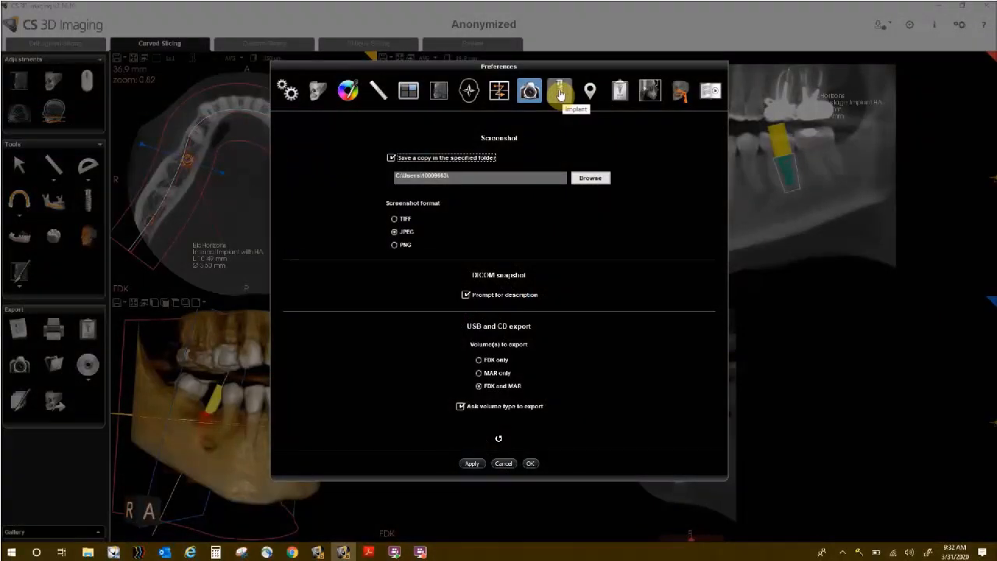
- Look over the implant preferences, and add an empty predefined caption entry and delete it again
{"action": "left_click", "coordinate": [561, 95]}
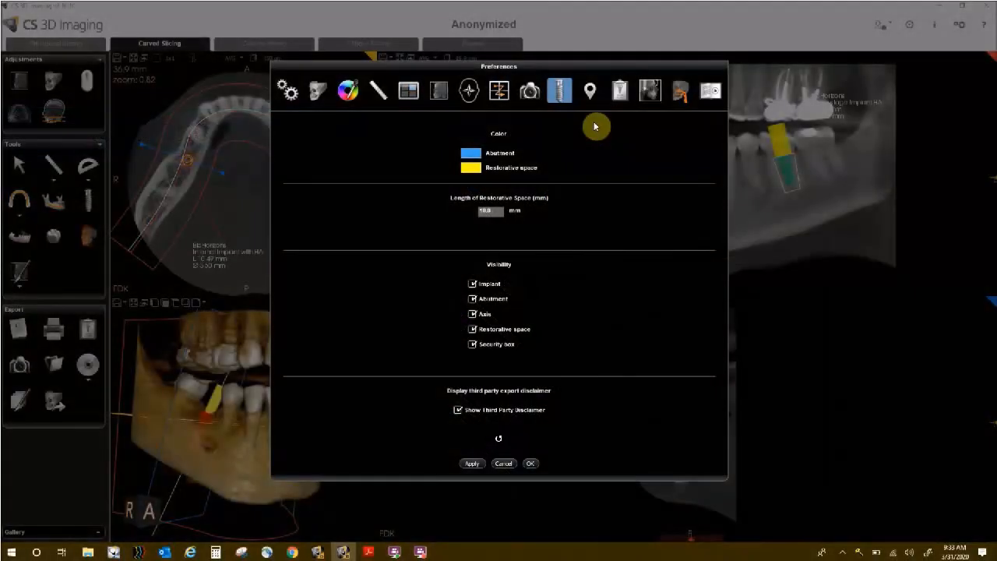
{"action": "left_click", "coordinate": [592, 93]}
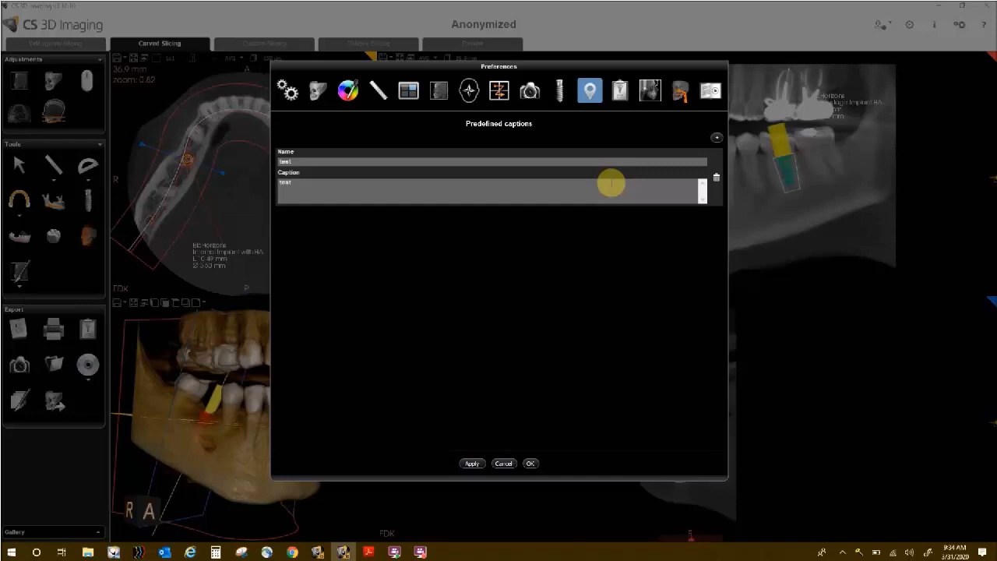
{"action": "left_click", "coordinate": [716, 138]}
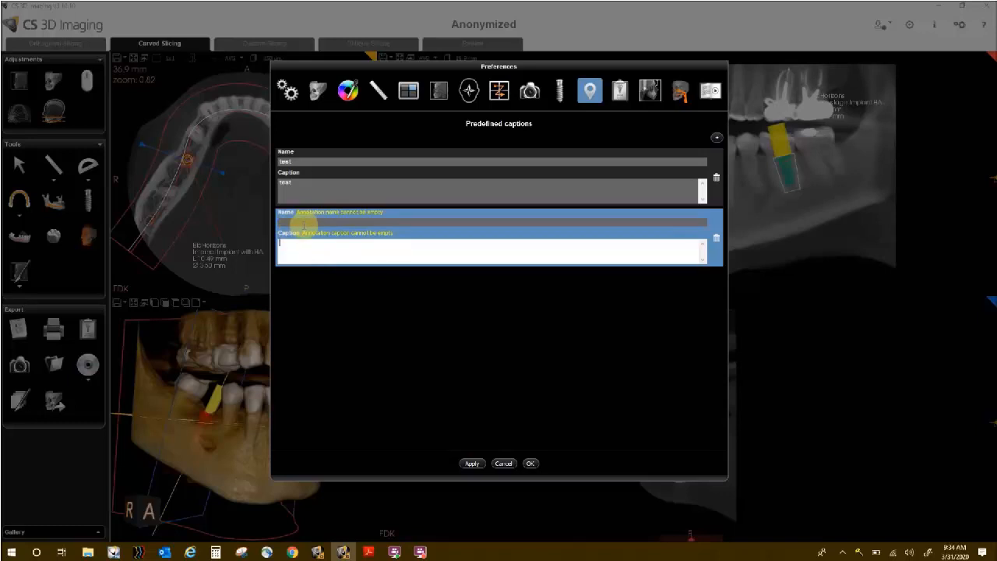
{"action": "left_click", "coordinate": [302, 252]}
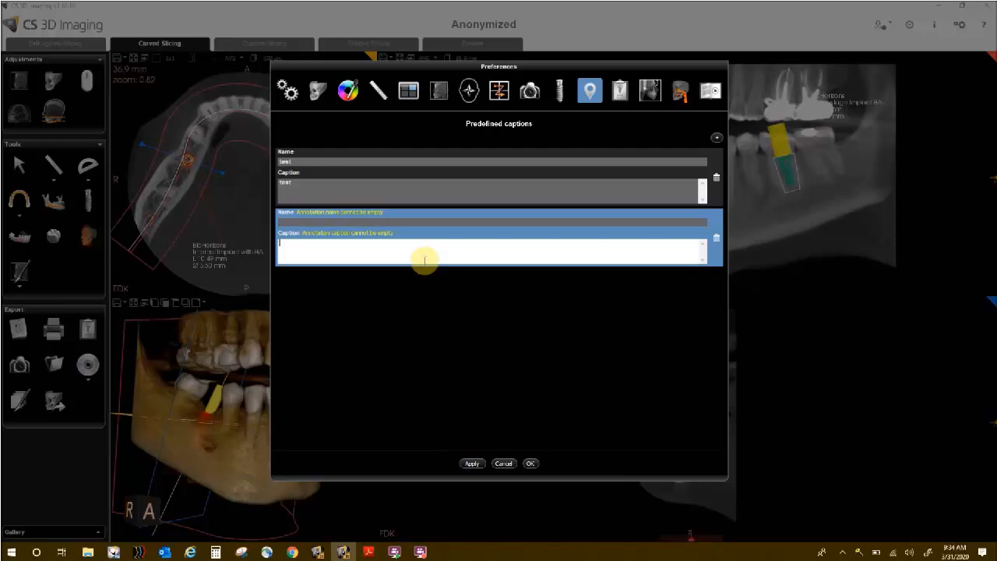
{"action": "left_click", "coordinate": [718, 242]}
{"action": "left_click", "coordinate": [718, 243]}
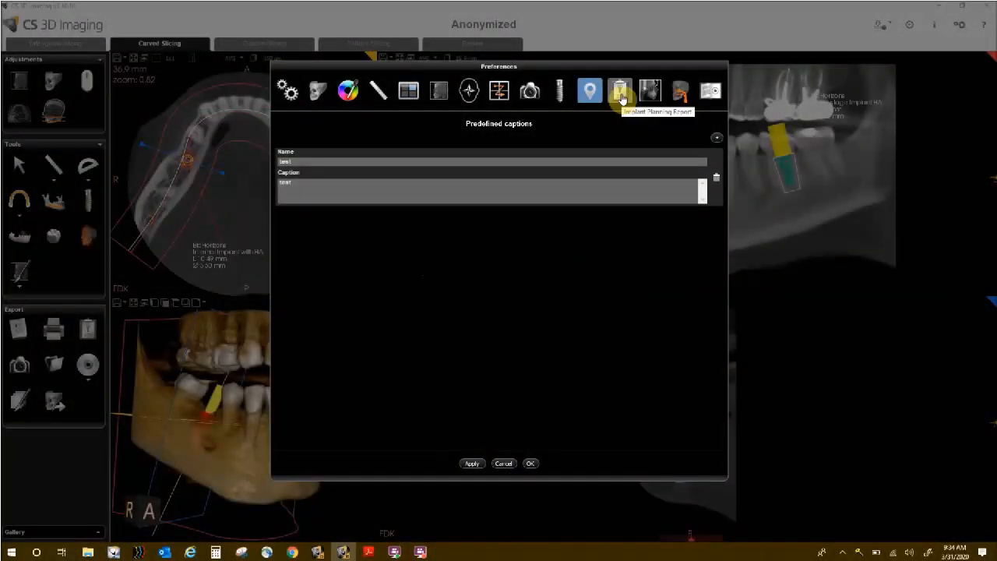
- Examine the Implant Planning Report preferences, including the template and mode choices and the Include 3D views option
{"action": "left_click", "coordinate": [621, 92]}
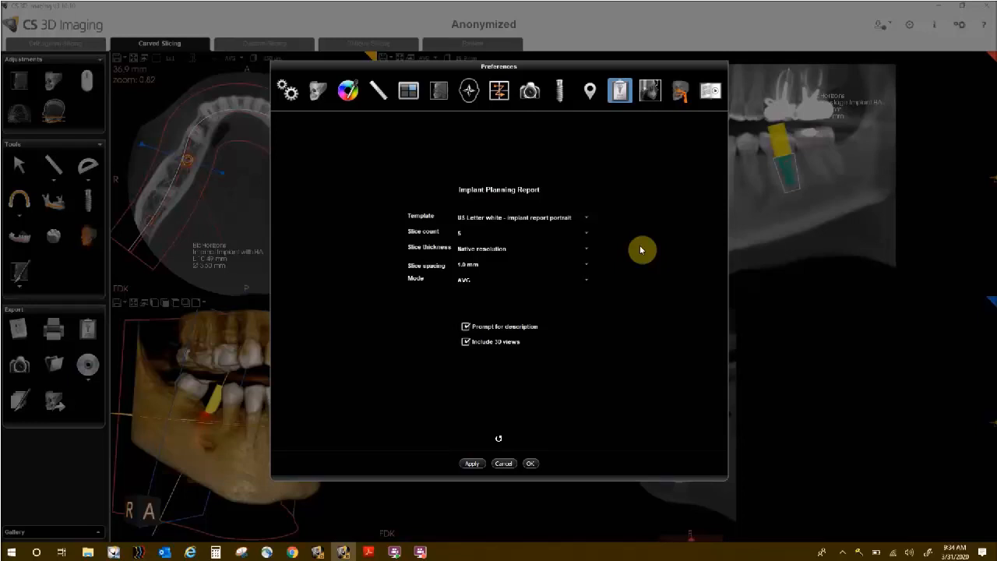
{"action": "left_click", "coordinate": [584, 218]}
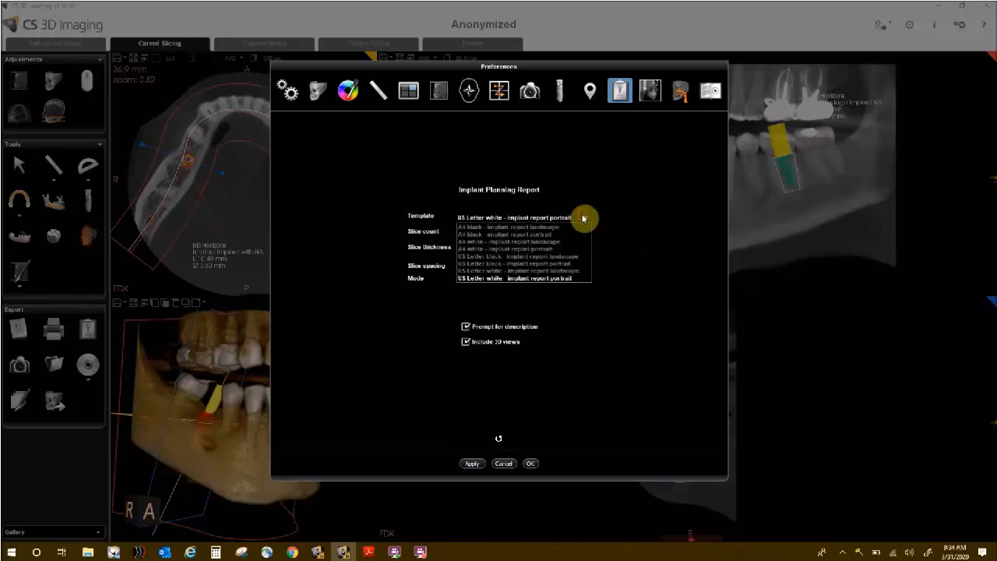
{"action": "left_click", "coordinate": [583, 219]}
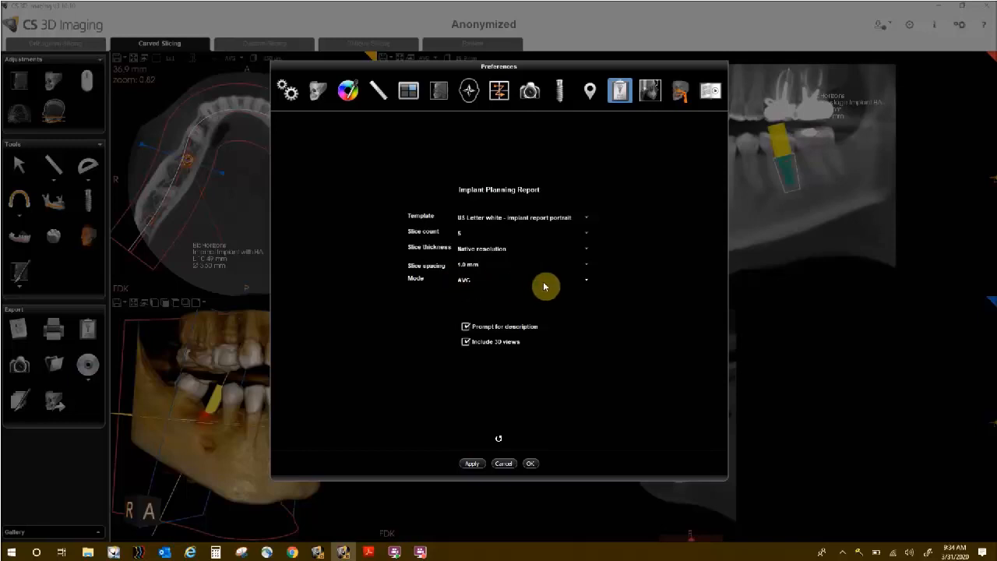
{"action": "left_click", "coordinate": [587, 283]}
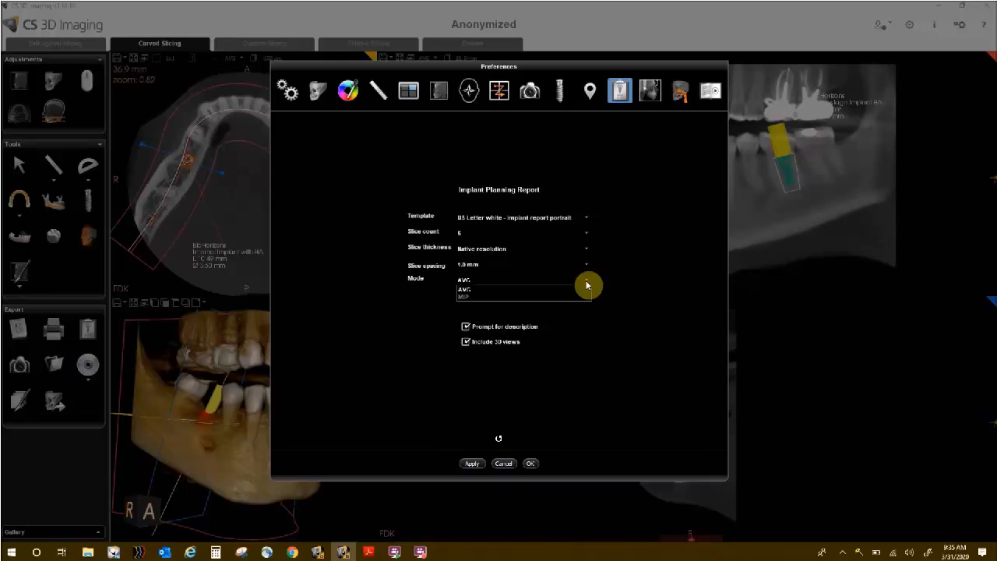
{"action": "left_click", "coordinate": [588, 285]}
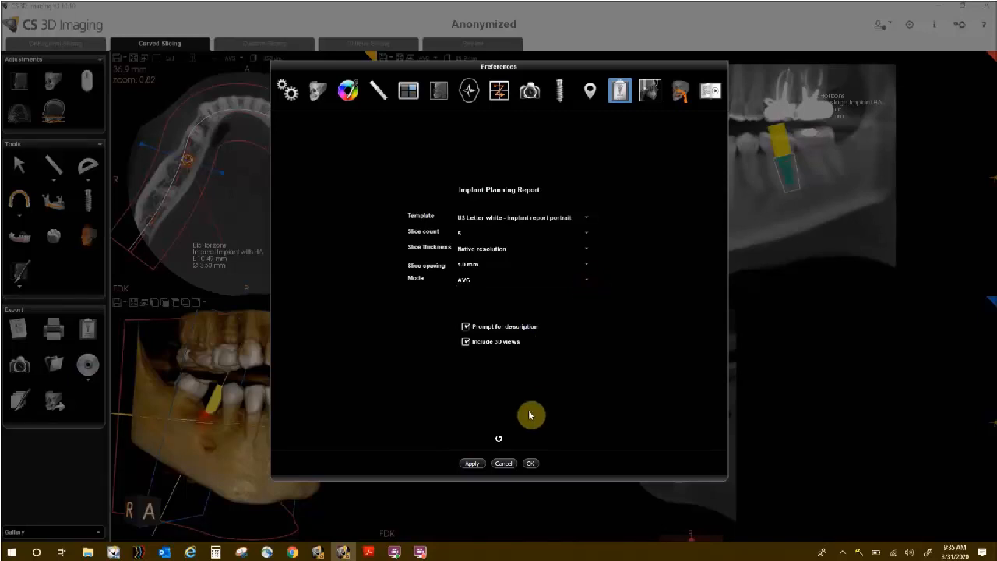
{"action": "left_click", "coordinate": [466, 341]}
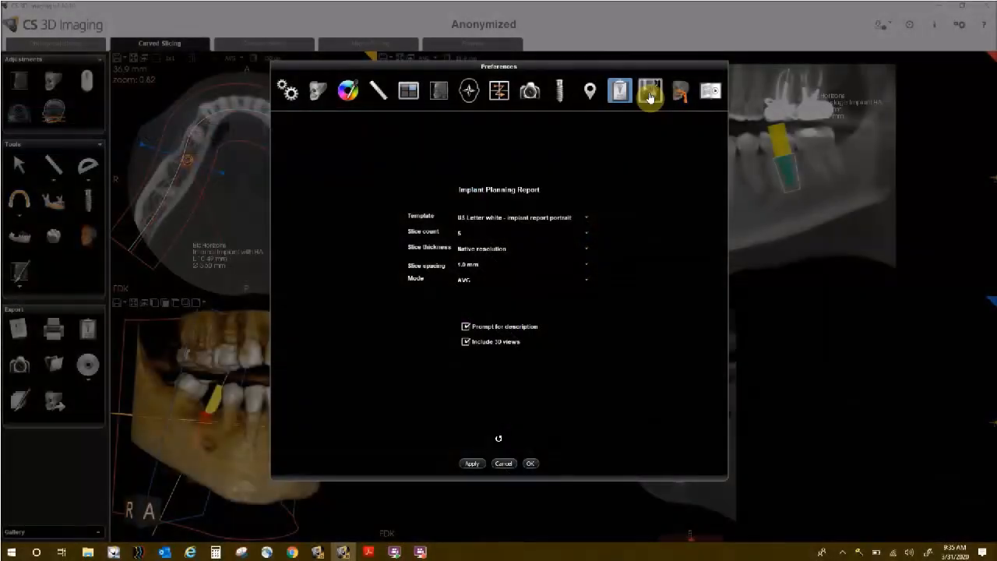
- Review the virtual cephalometric image types and add a 10 mm² cross-sectional area entry to the airway color scale
{"action": "left_click", "coordinate": [651, 91]}
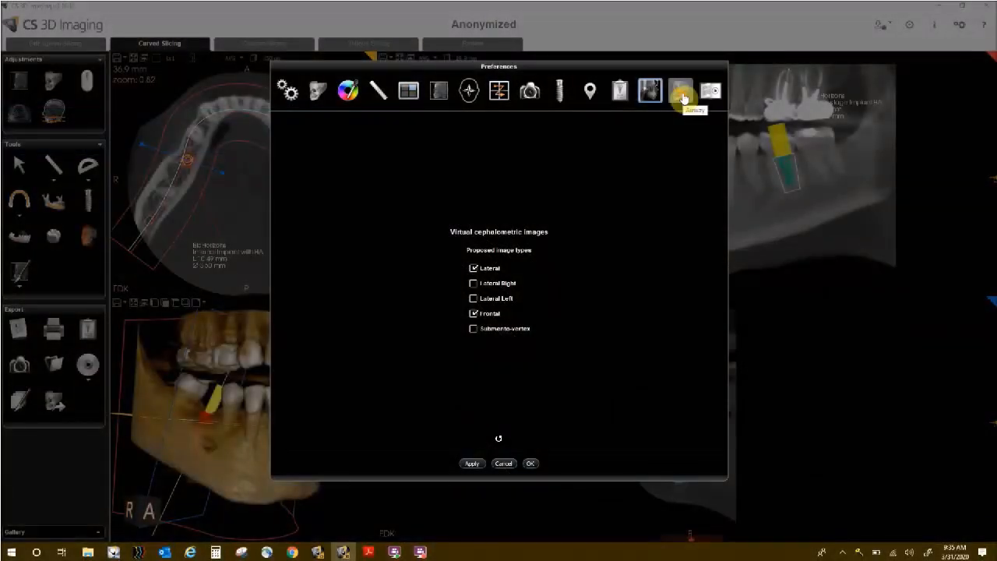
{"action": "left_click", "coordinate": [683, 96]}
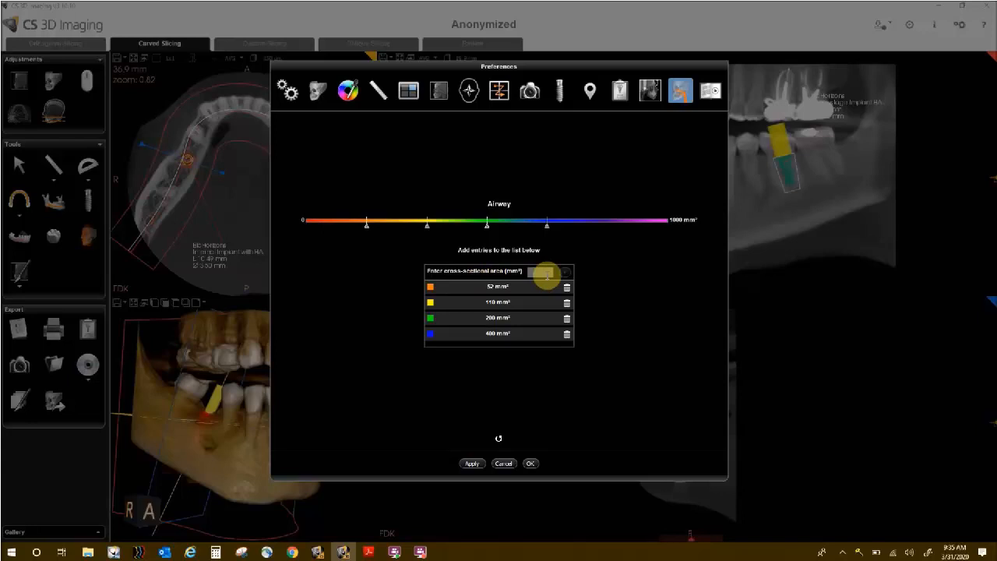
{"action": "left_click", "coordinate": [543, 271]}
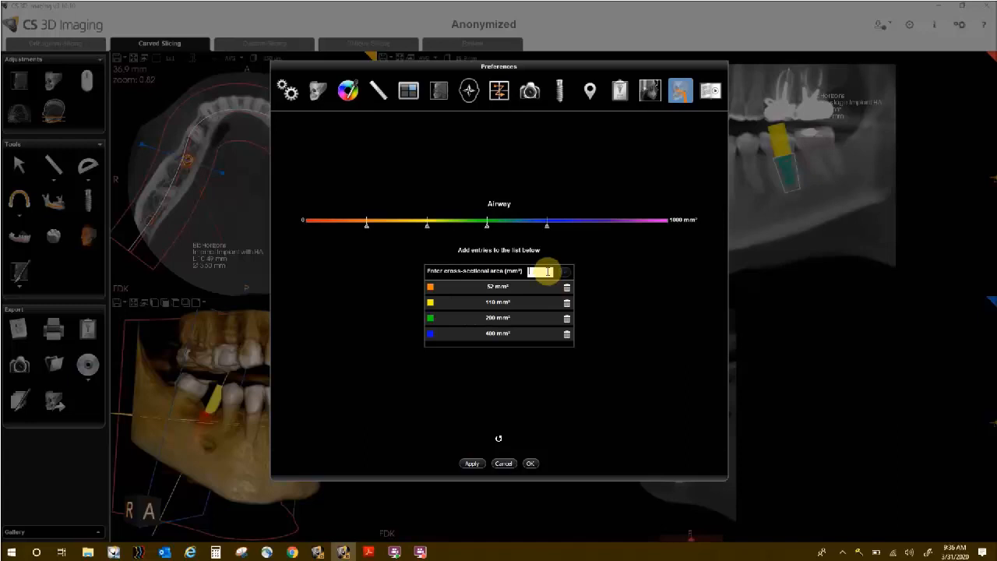
{"action": "type", "text": "15"}
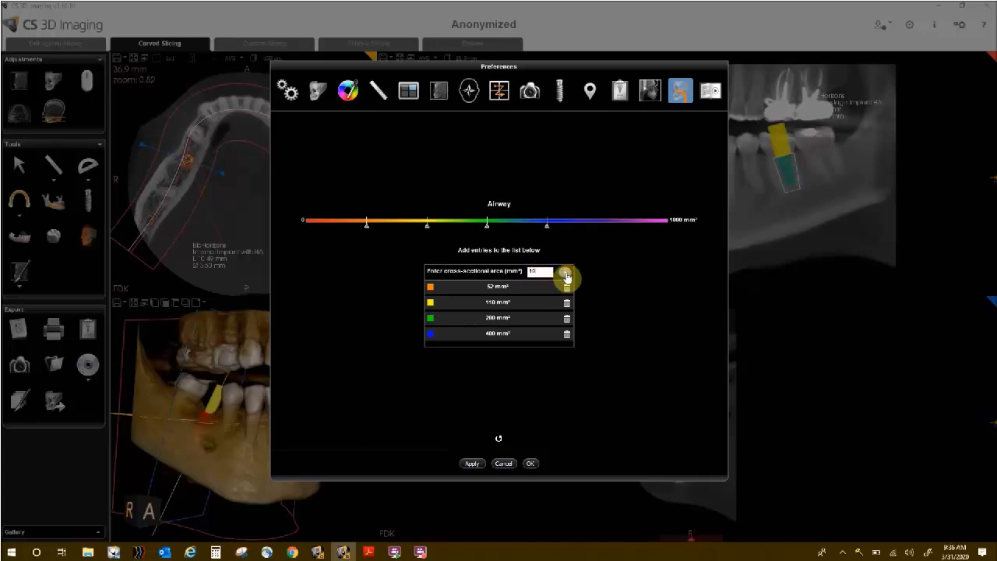
{"action": "left_click", "coordinate": [566, 274]}
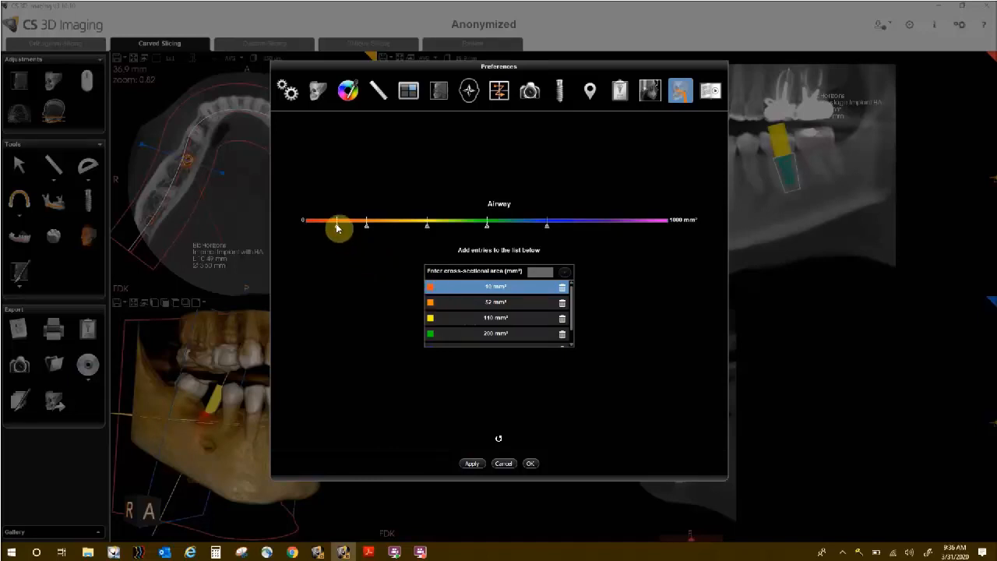
- Shift the first marker slightly along the airway color scale and delete the added 10 mm² entry
{"action": "left_click_drag", "start_coordinate": [337, 227], "coordinate": [339, 227]}
{"action": "mouse_move", "coordinate": [343, 227]}
{"action": "left_mouse_down"}
{"action": "mouse_move", "coordinate": [330, 224]}
{"action": "mouse_move", "coordinate": [340, 224]}
{"action": "left_mouse_up"}
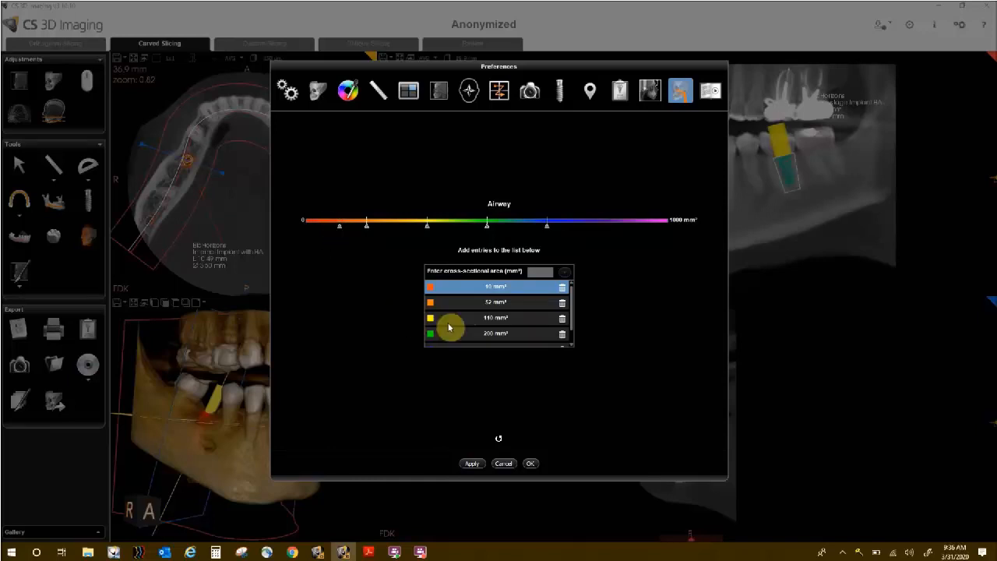
{"action": "left_click", "coordinate": [563, 292]}
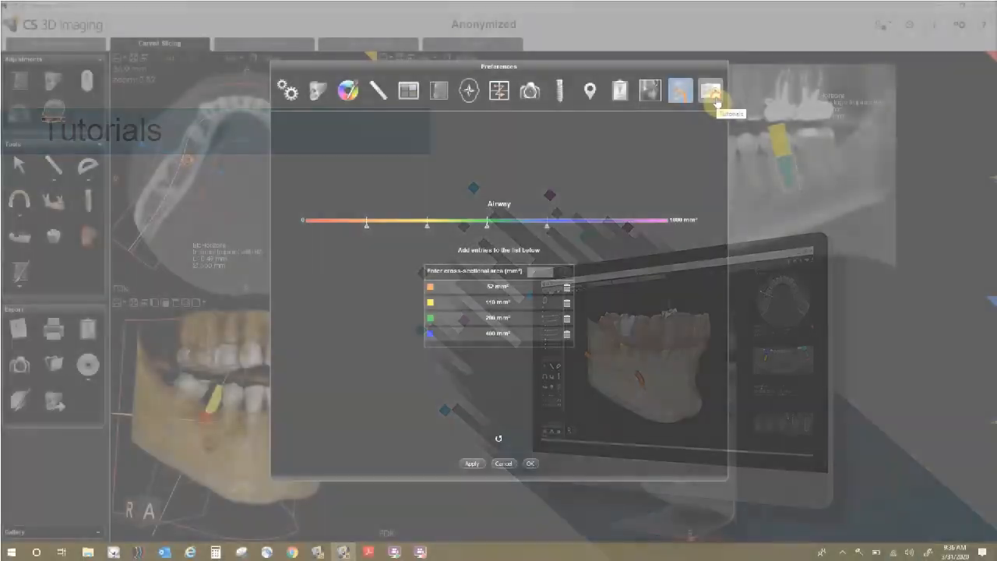
- Review the tutorial display preferences and accept the changed preferences, closing the dialog
{"action": "left_click", "coordinate": [710, 91]}
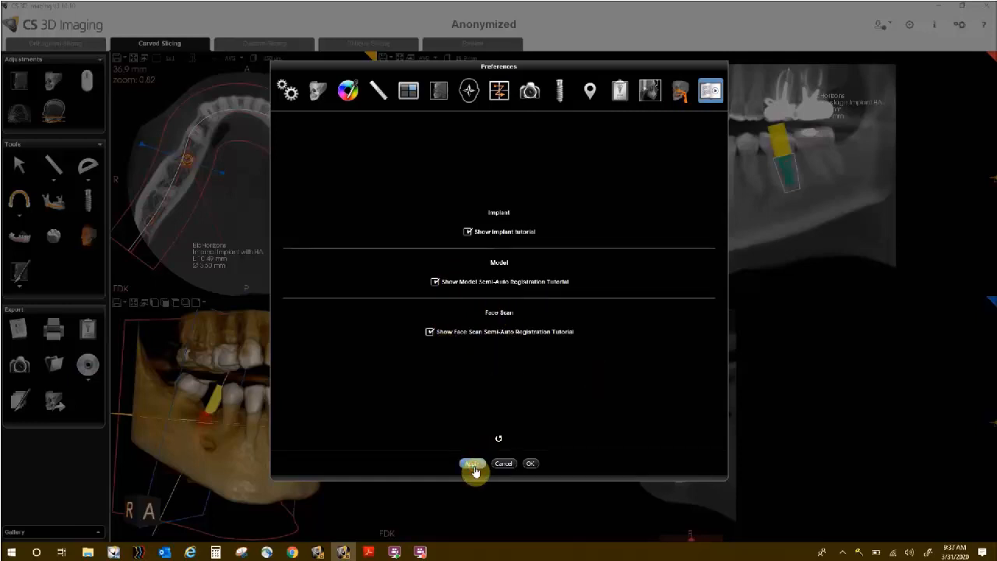
{"action": "left_click", "coordinate": [530, 465]}
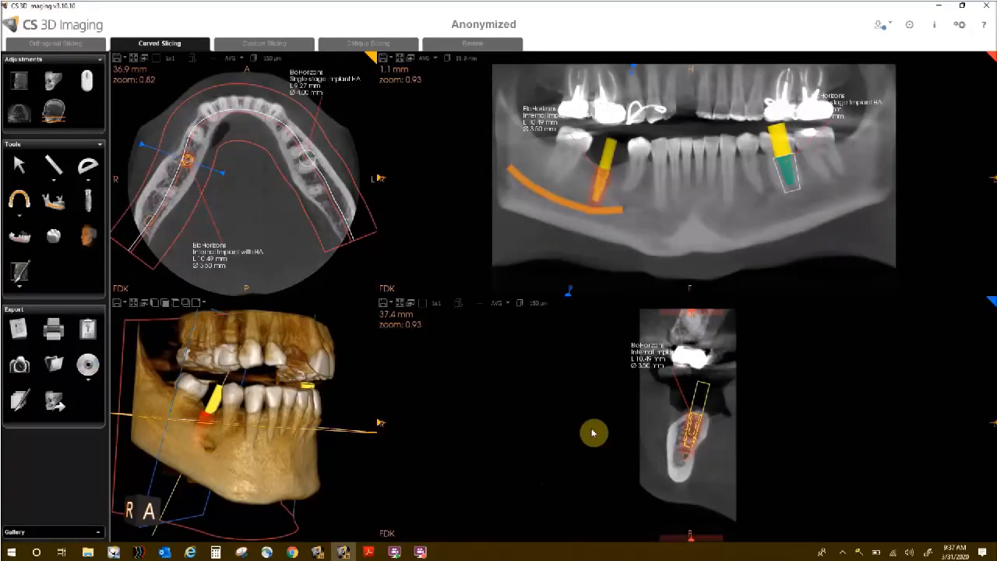